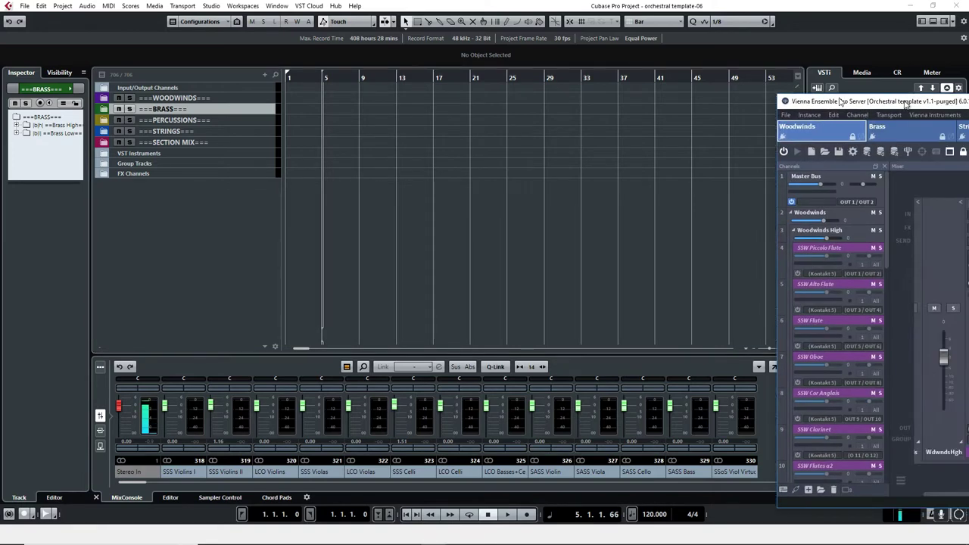
# Step: Bring the Vienna Ensemble Pro Server window over Cubase and maximize it
pyautogui.moveTo(968, 106); pyautogui.dragTo(420, 81)
pyautogui.doubleClick(545, 76)
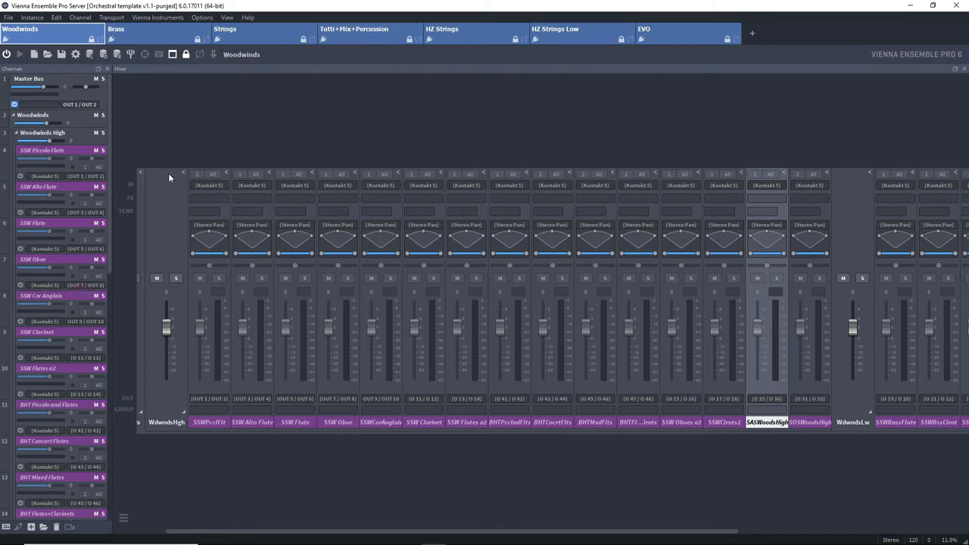
# Step: Browse the Brass, Strings, Tutti+Mix+Percussion, HZ Strings, HZ Strings Low and EVO instances
pyautogui.scroll(-1, 64, 181)
pyautogui.scroll(-3, 72, 203)
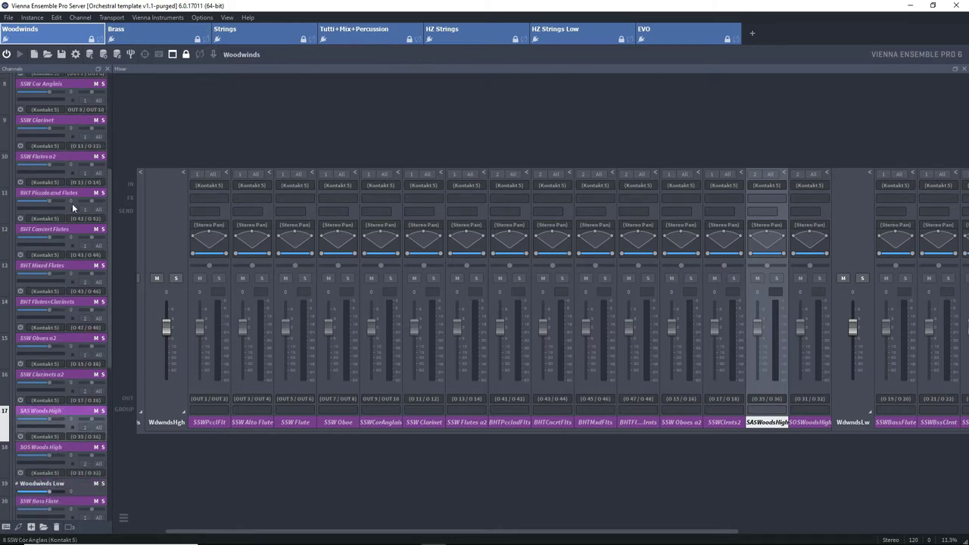
pyautogui.click(146, 34)
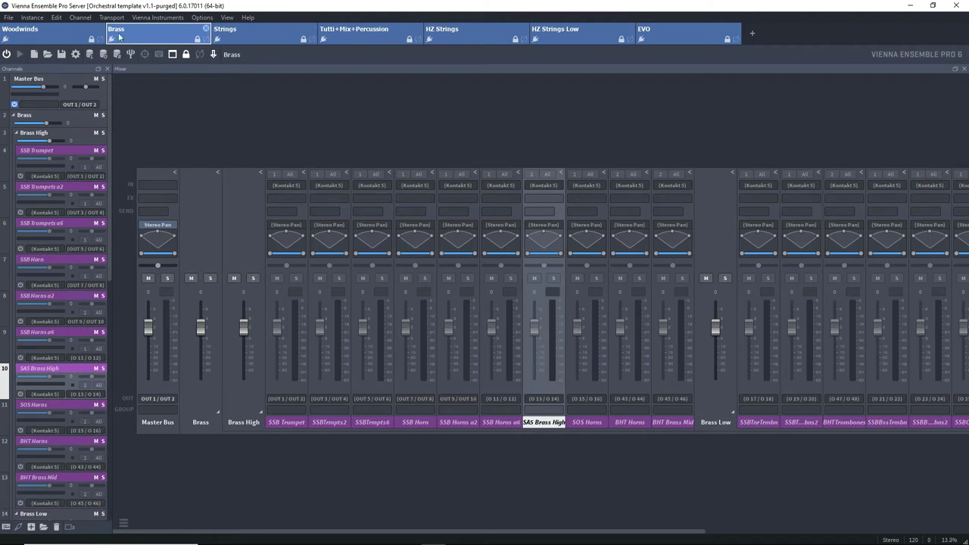
pyautogui.click(61, 35)
pyautogui.click(149, 38)
pyautogui.click(256, 35)
pyautogui.click(361, 33)
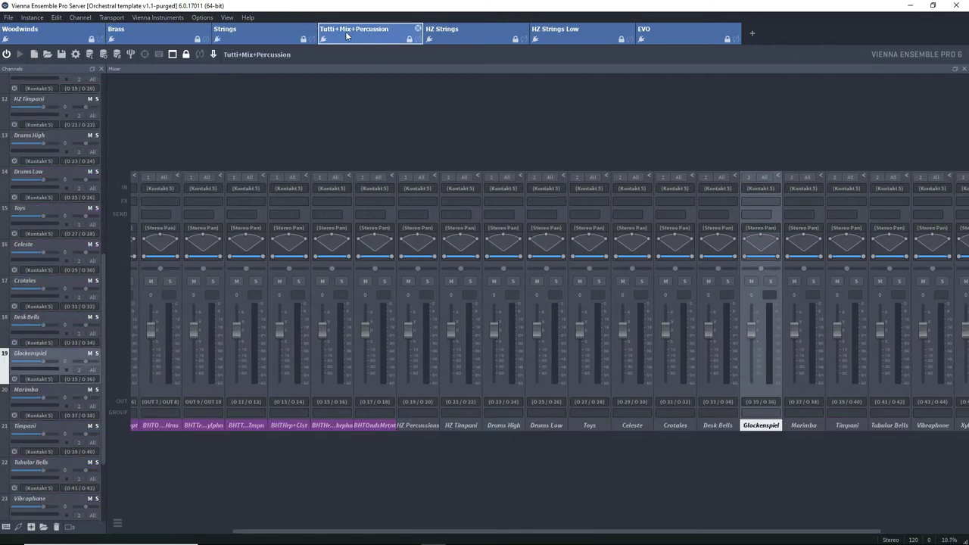
pyautogui.click(457, 34)
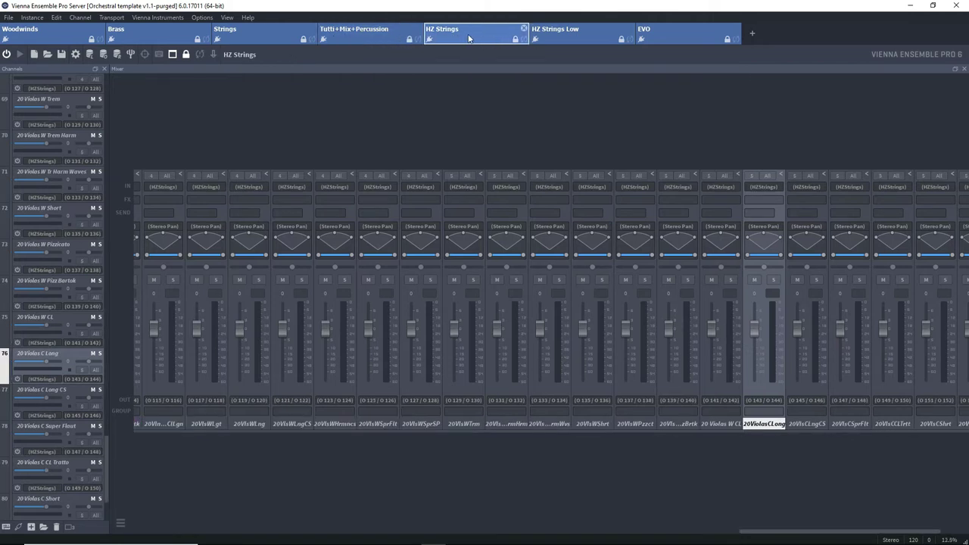
pyautogui.click(569, 32)
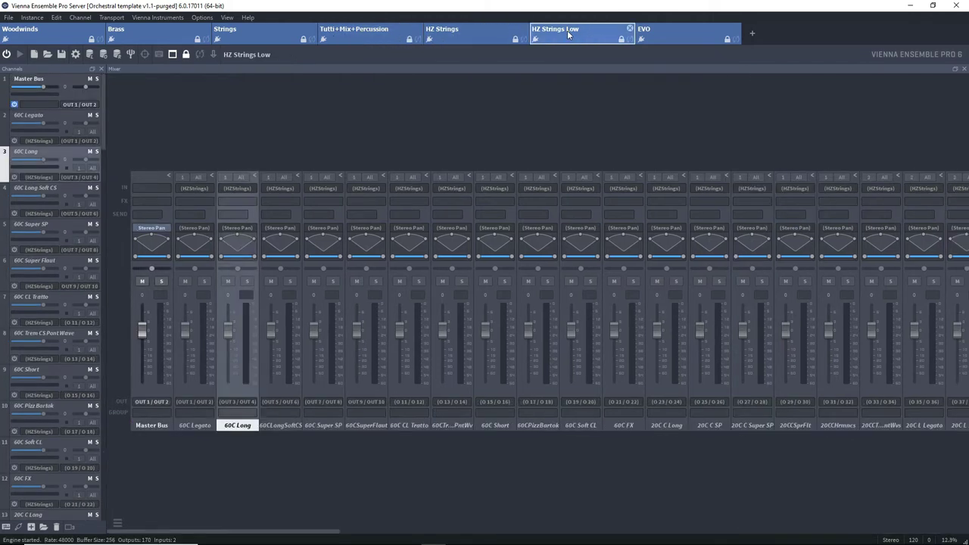
pyautogui.click(666, 31)
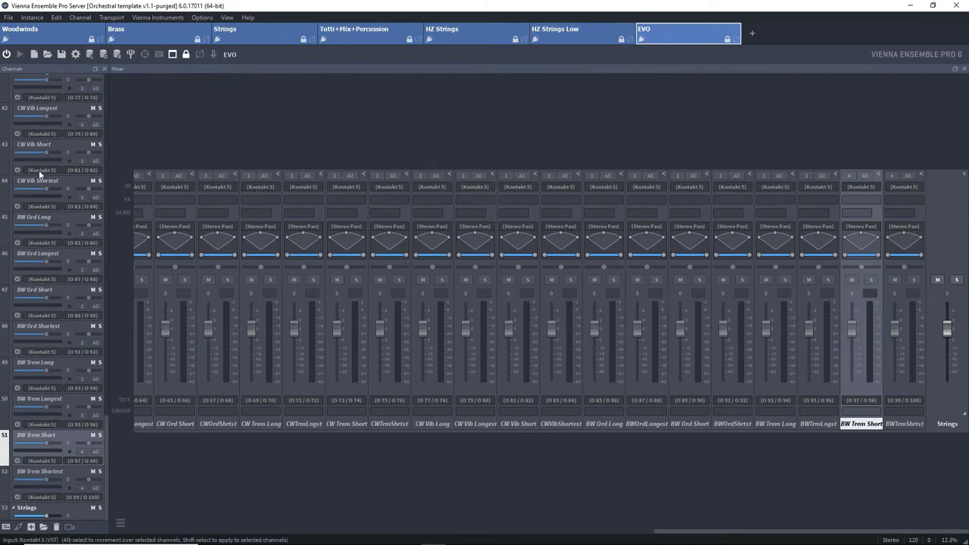
pyautogui.scroll(5, 72, 303)
pyautogui.scroll(20, 72, 303)
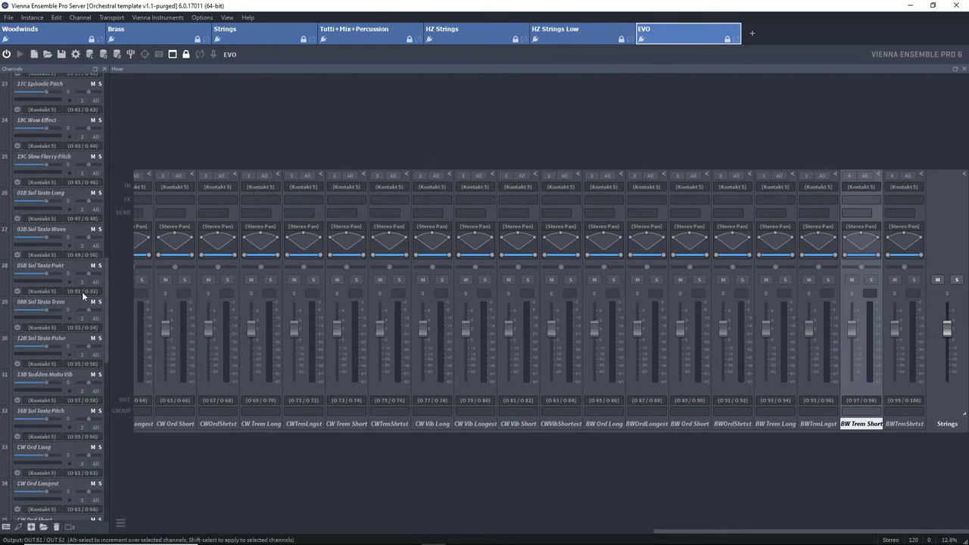
pyautogui.scroll(-15, 68, 299)
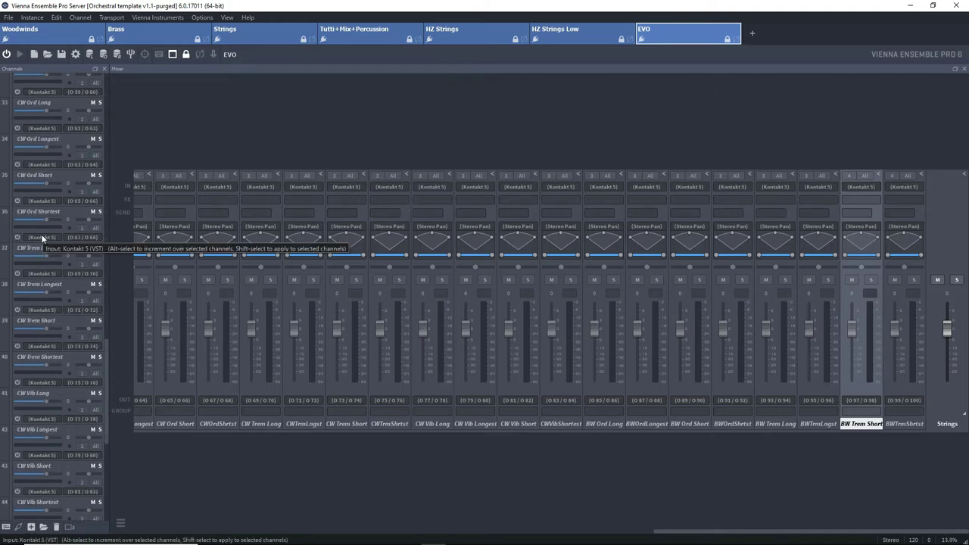
# Step: Back in Woodwinds, enable the SSW Piccolo Flute channel and open its Kontakt instrument
pyautogui.click(51, 38)
pyautogui.scroll(8, 47, 203)
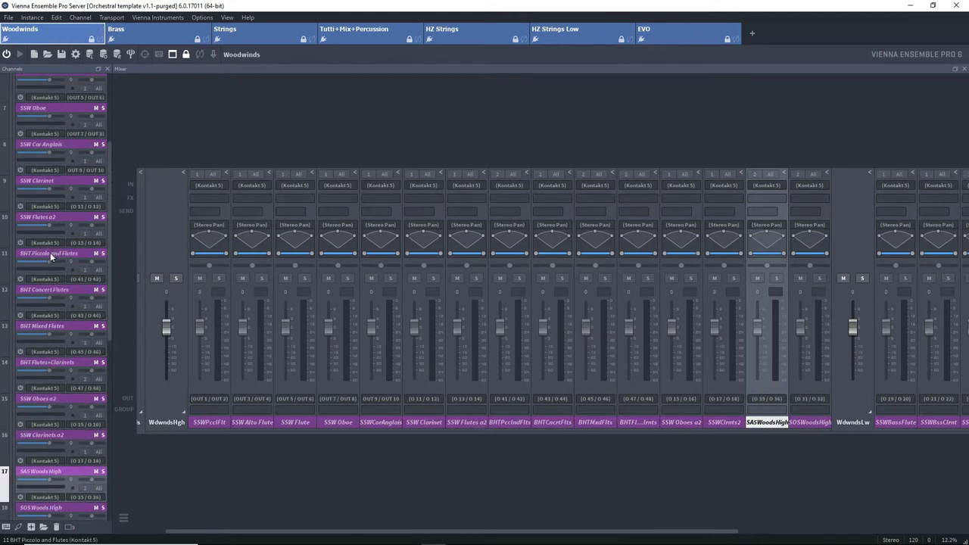
pyautogui.click(20, 177)
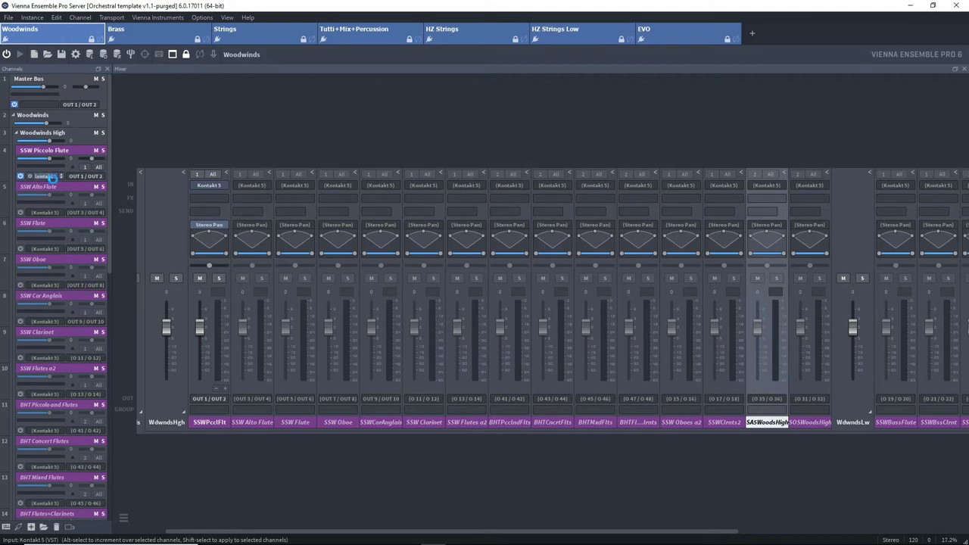
pyautogui.click(50, 176)
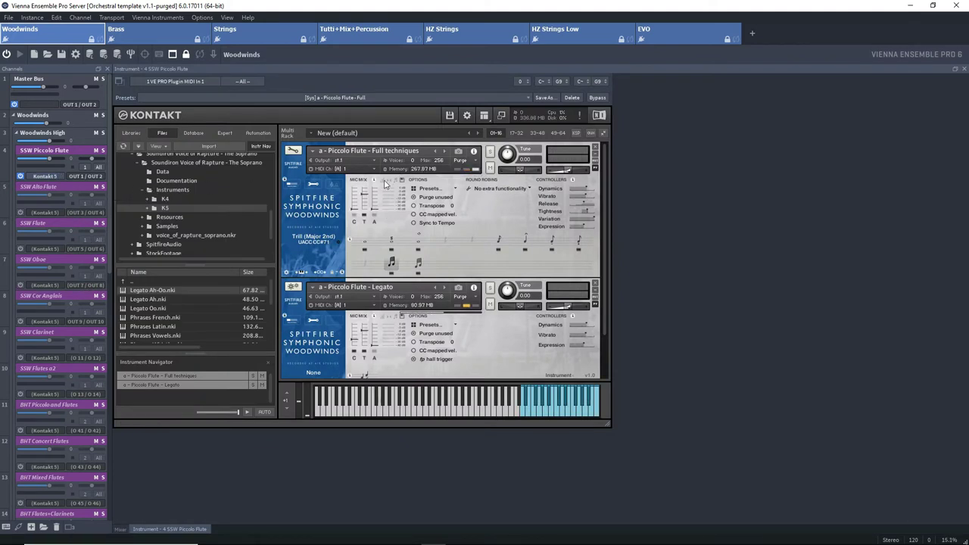
# Step: Review the Piccolo Flute patches in the Kontakt rack, then close the Kontakt window
pyautogui.scroll(-1, 604, 182)
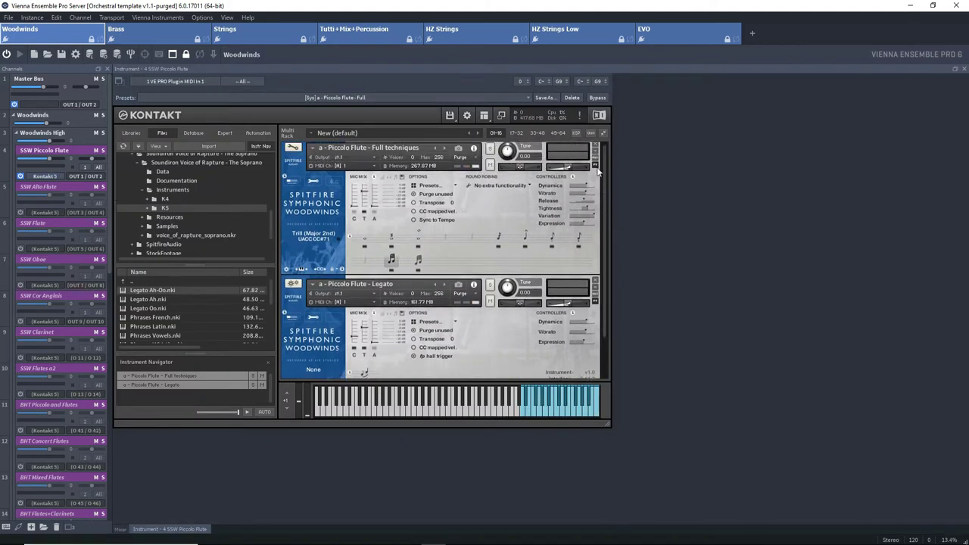
pyautogui.scroll(1, 454, 174)
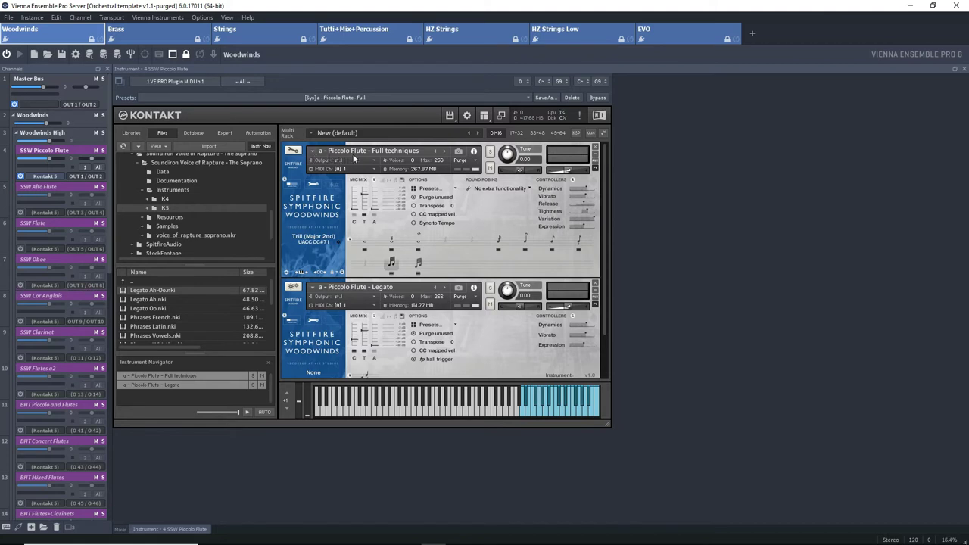
pyautogui.scroll(-2, 604, 178)
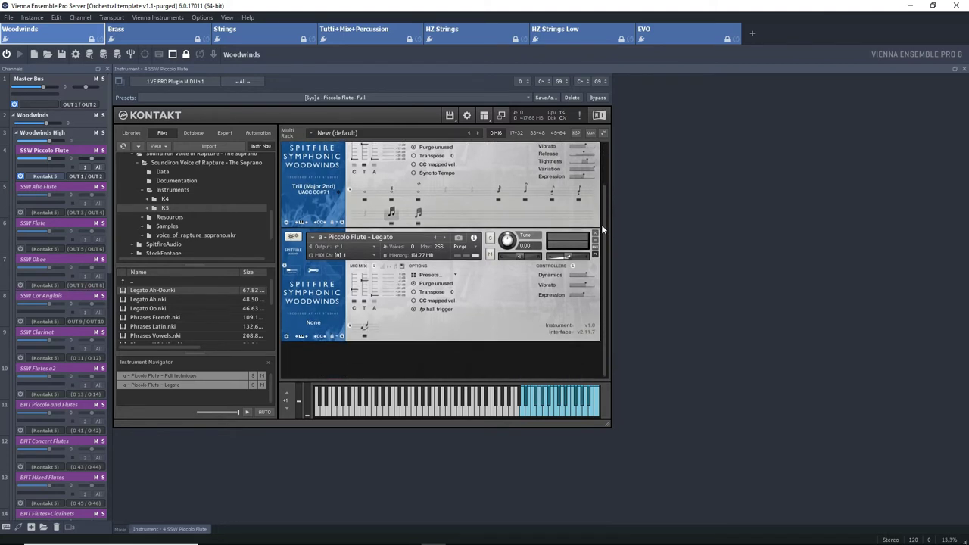
pyautogui.scroll(1, 601, 224)
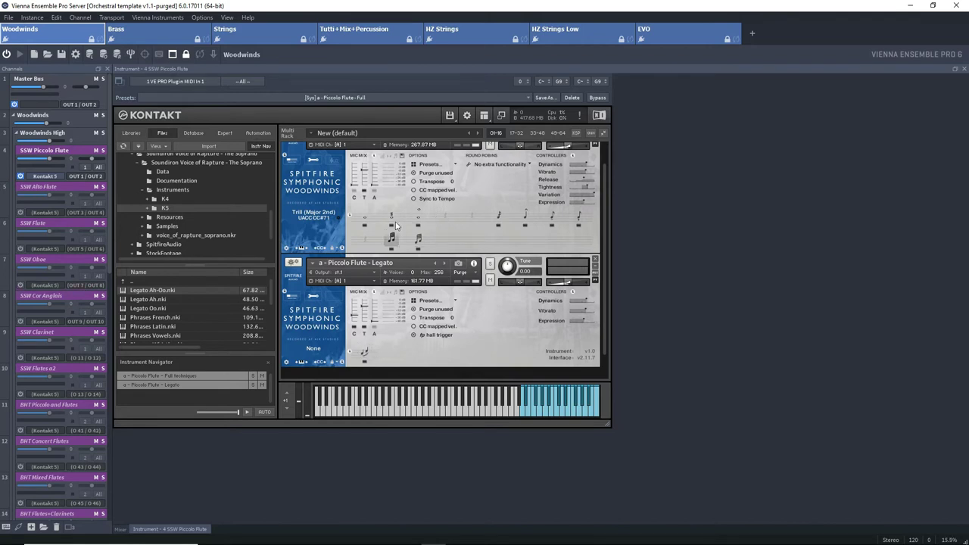
pyautogui.scroll(1, 604, 262)
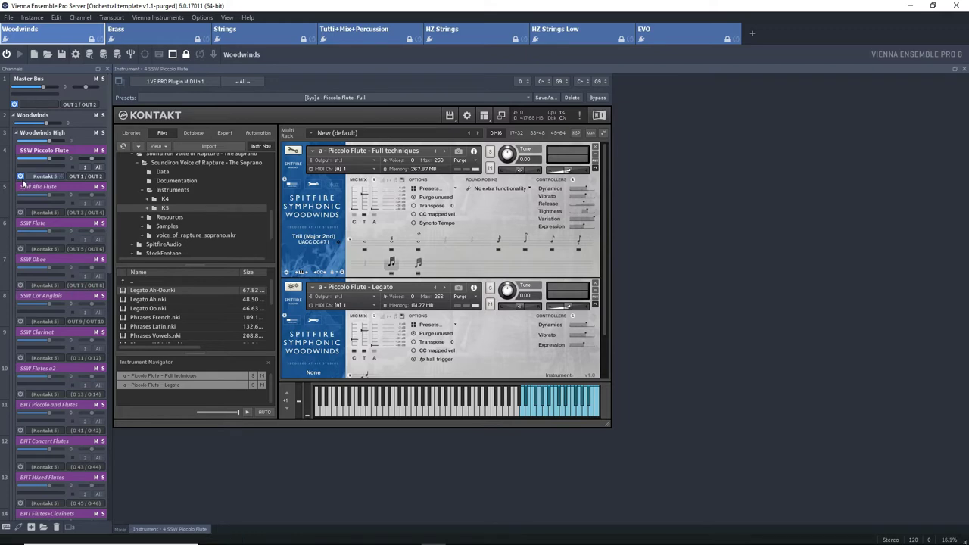
pyautogui.click(964, 69)
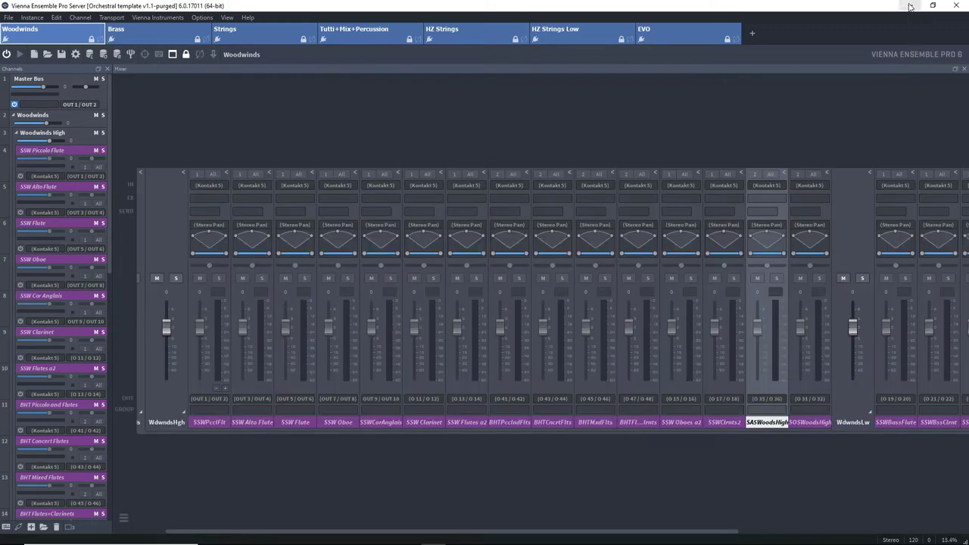
# Step: Move Vienna Ensemble Pro aside, expand the WOODWINDS folder and select SSW Piccolo Flute
pyautogui.doubleClick(853, 6)
pyautogui.moveTo(485, 95); pyautogui.dragTo(968, 144)
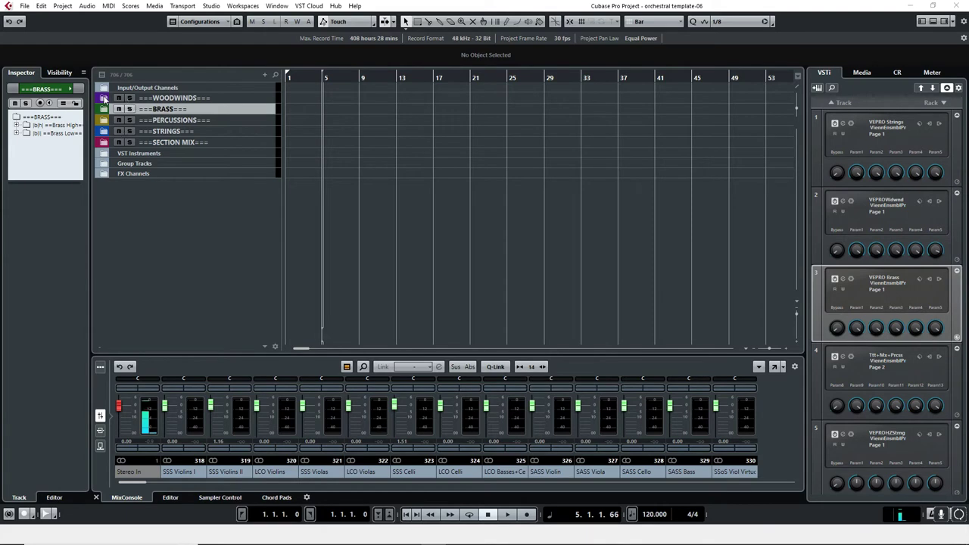
pyautogui.click(105, 98)
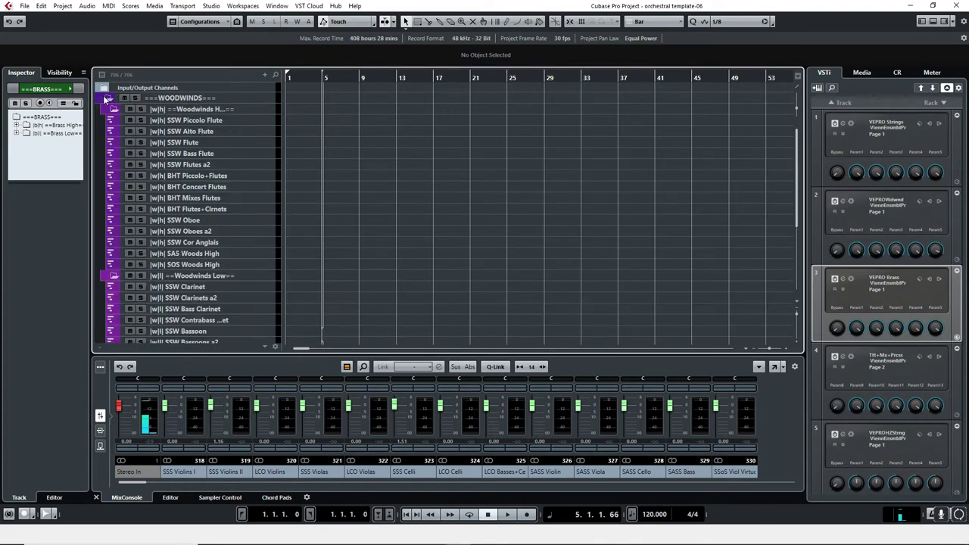
pyautogui.click(254, 122)
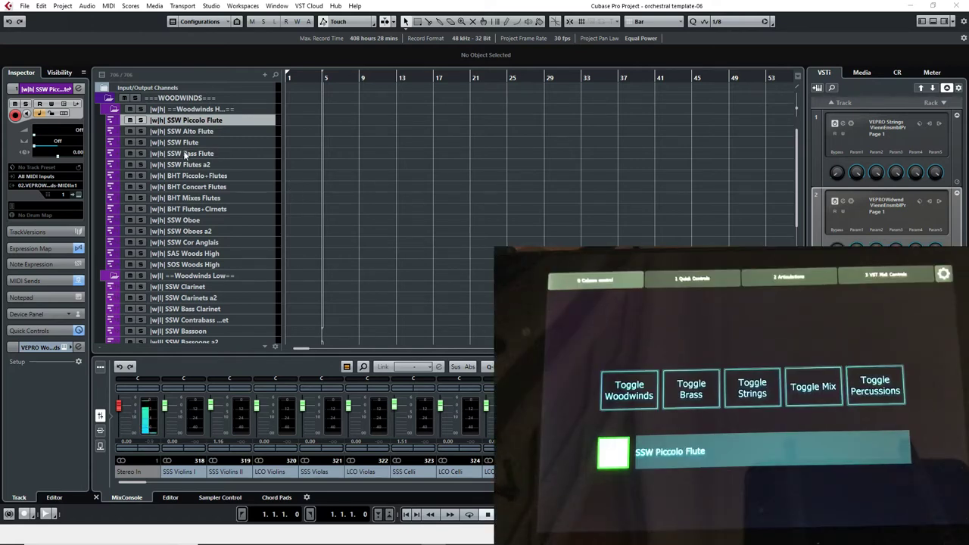
# Step: Collapse the woodwind folders, then re-expand WOODWINDS and its Woodwinds High sub-folder
pyautogui.click(113, 111)
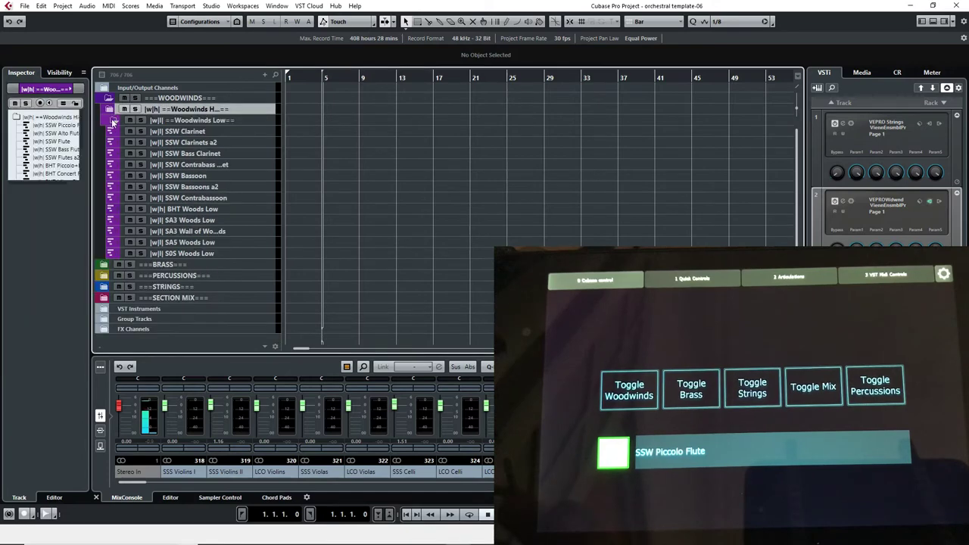
pyautogui.click(114, 122)
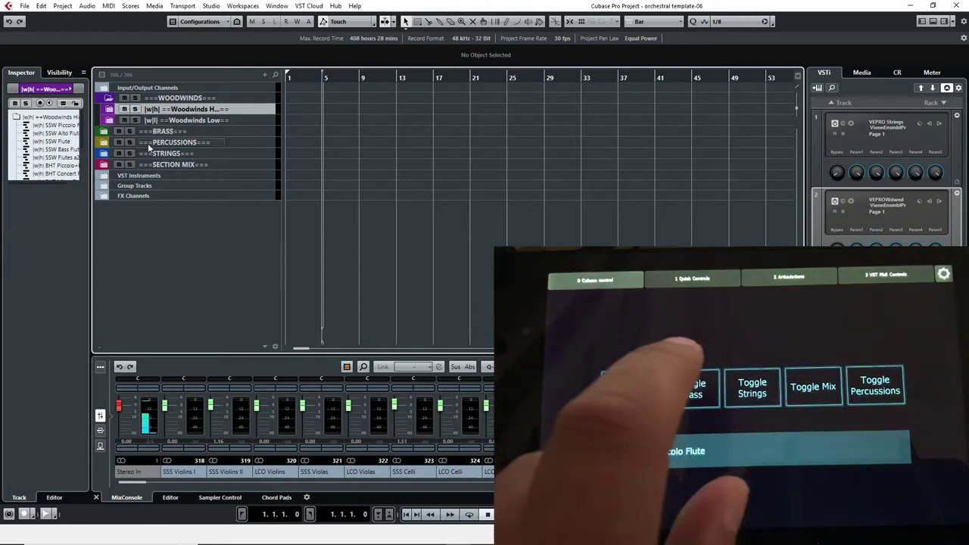
pyautogui.click(109, 99)
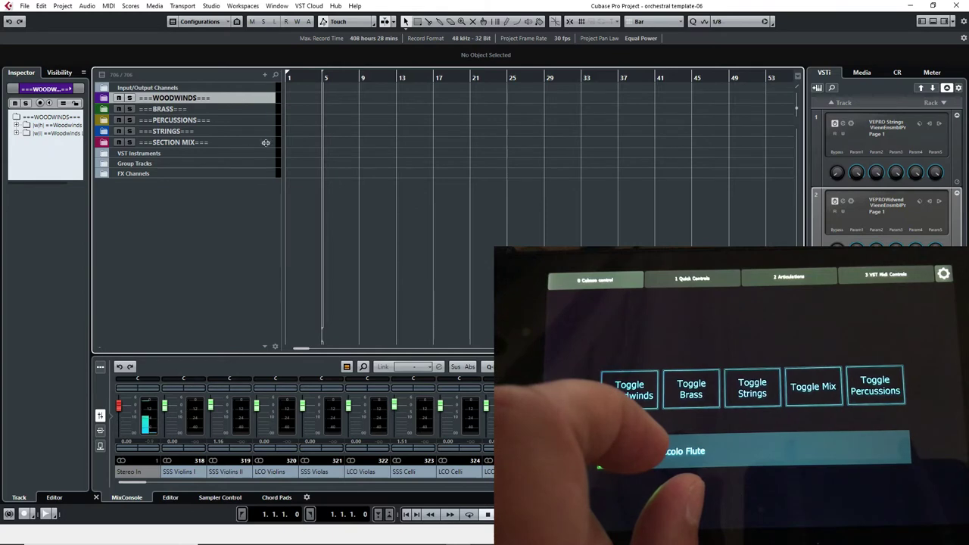
pyautogui.click(105, 99)
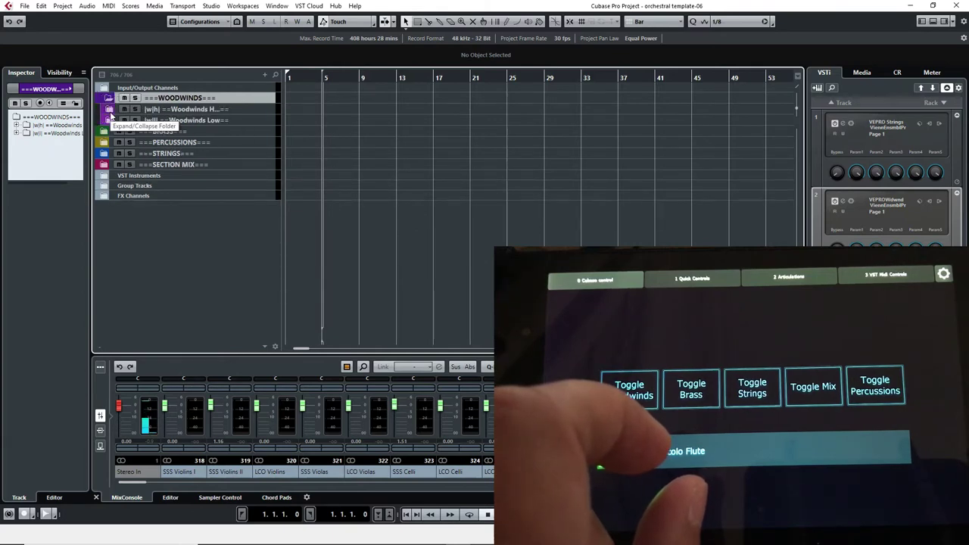
pyautogui.click(111, 114)
# Step: Draw parts from bar 5 on SSW Piccolo Flute and SSW Oboe, then undo both
pyautogui.rightClick(389, 148)
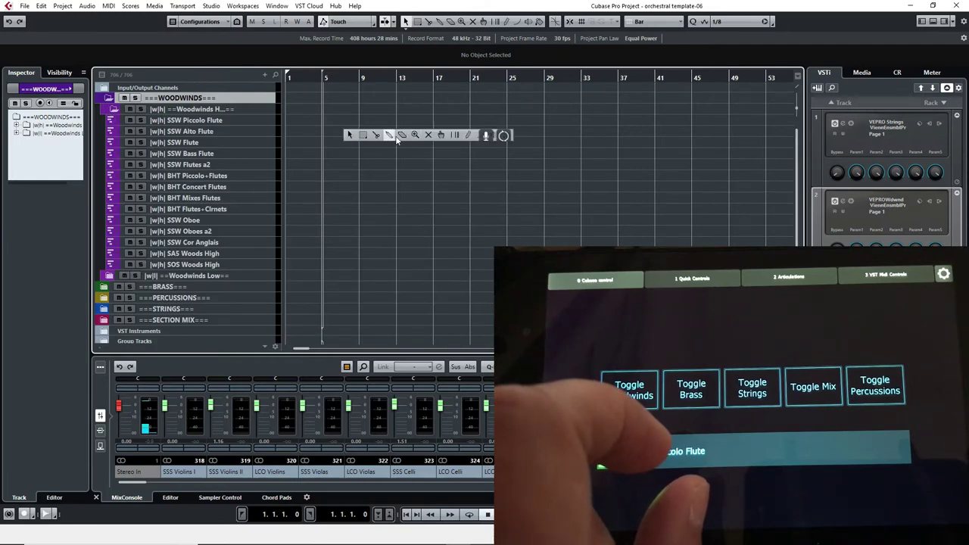
pyautogui.click(468, 134)
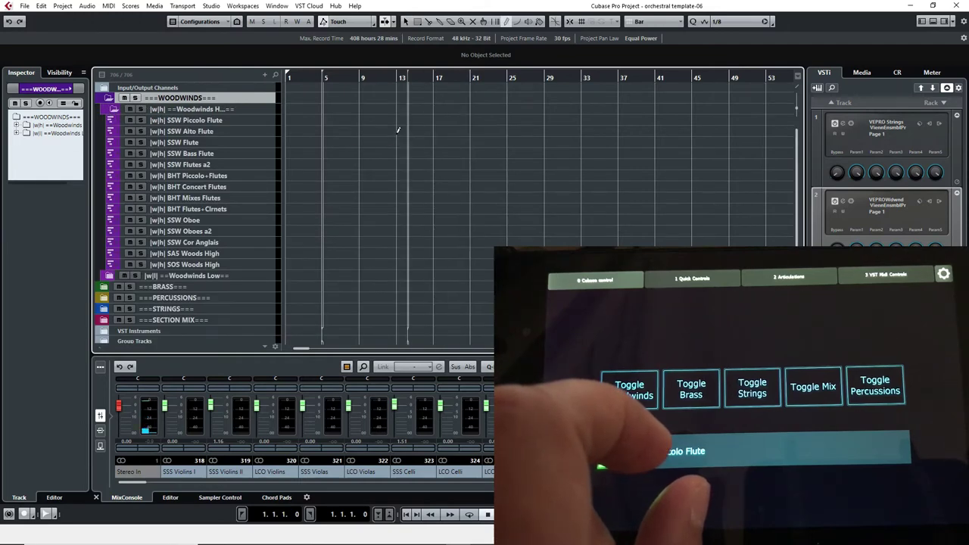
pyautogui.moveTo(326, 120); pyautogui.dragTo(408, 120)
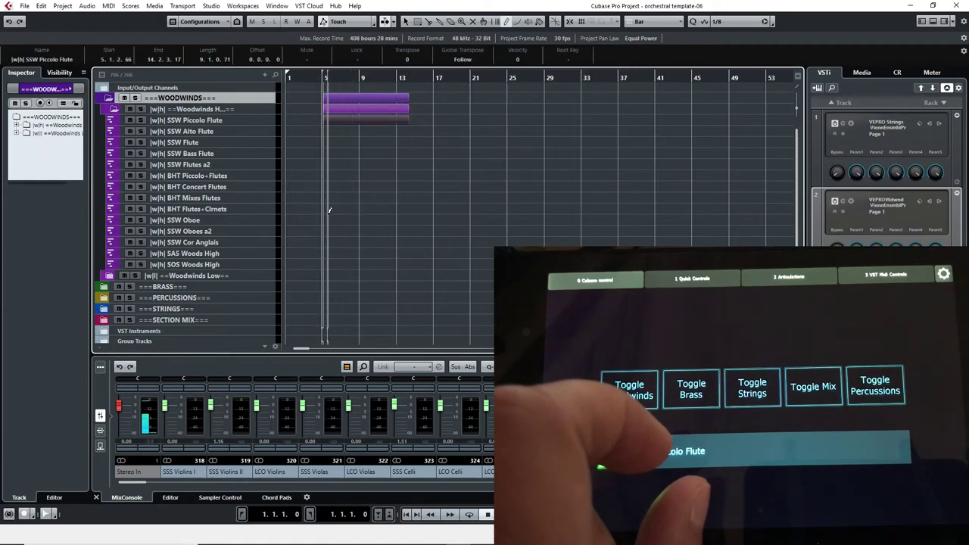
pyautogui.moveTo(327, 219); pyautogui.dragTo(384, 219)
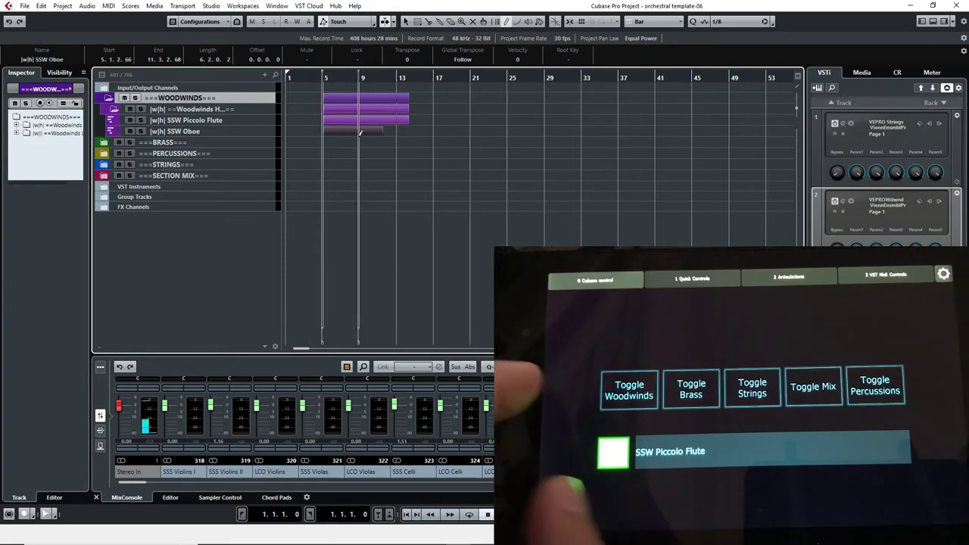
pyautogui.hotkey('ctrl', 'z')
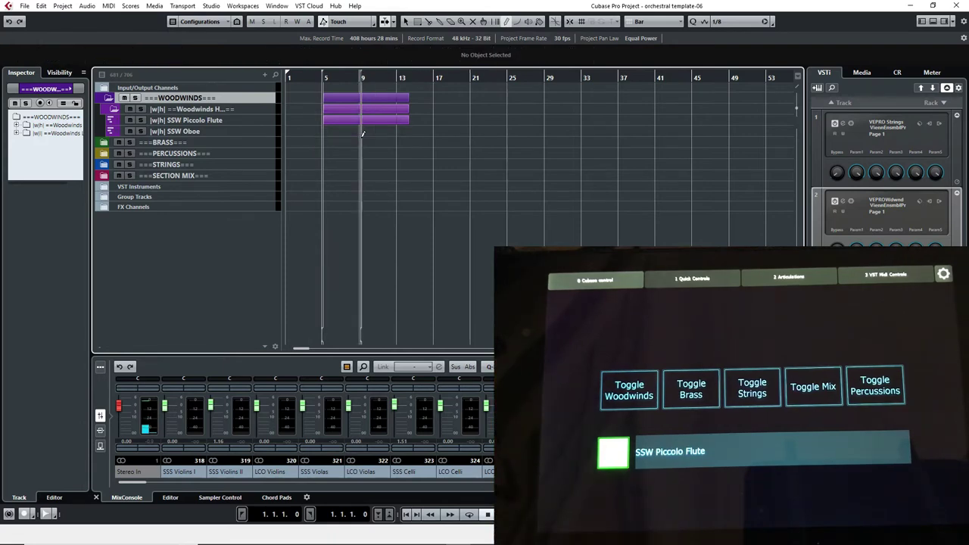
pyautogui.hotkey('ctrl', 'z')
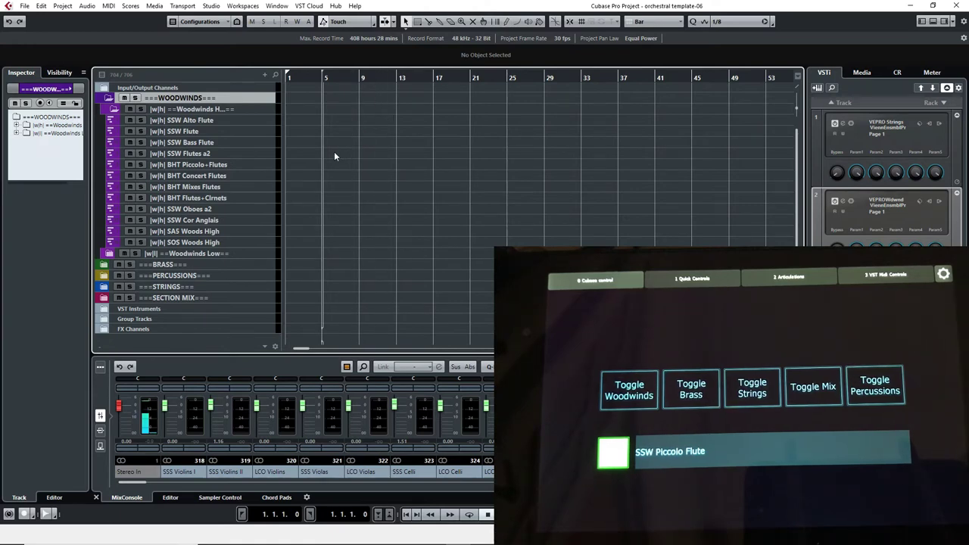
# Step: Select SSW Flute, SSW Bass Flute, BHT Piccolo+Flutes, Concert and Mixes Flutes, ending on BHT Flutes+Clrnets
pyautogui.click(247, 130)
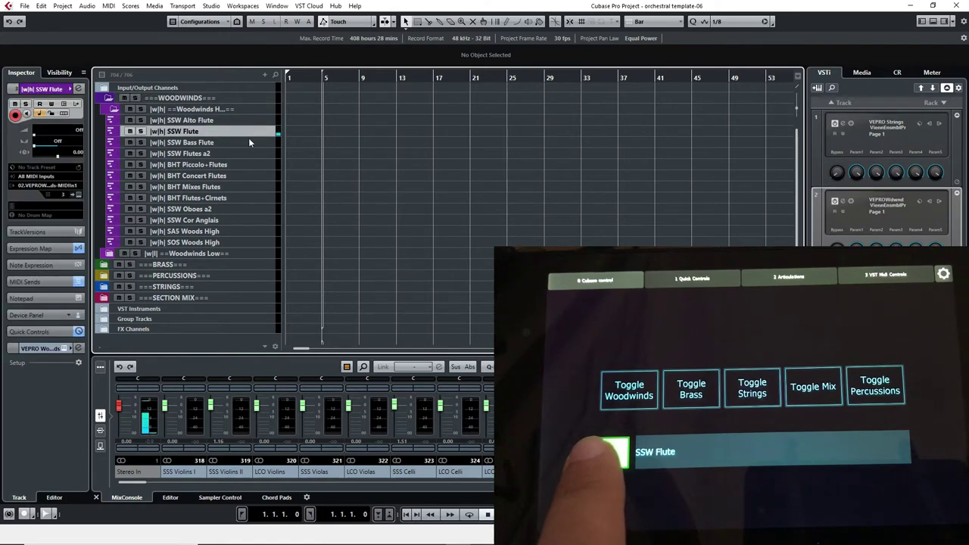
pyautogui.click(256, 143)
pyautogui.click(256, 164)
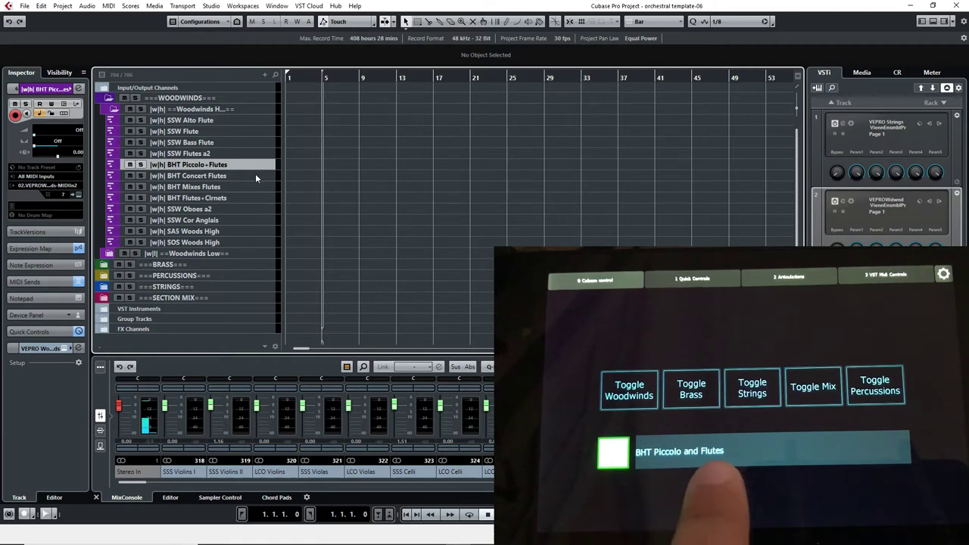
pyautogui.click(256, 176)
pyautogui.click(256, 187)
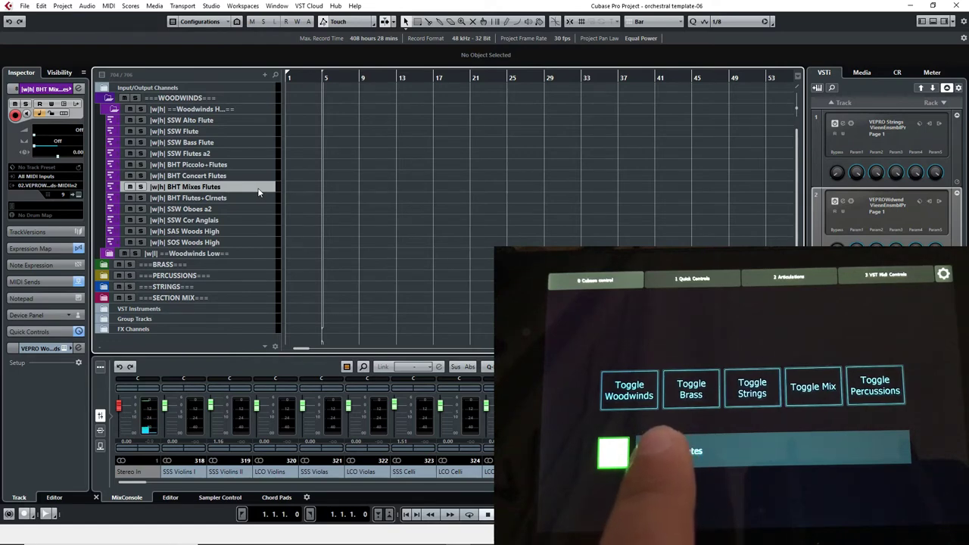
pyautogui.click(259, 199)
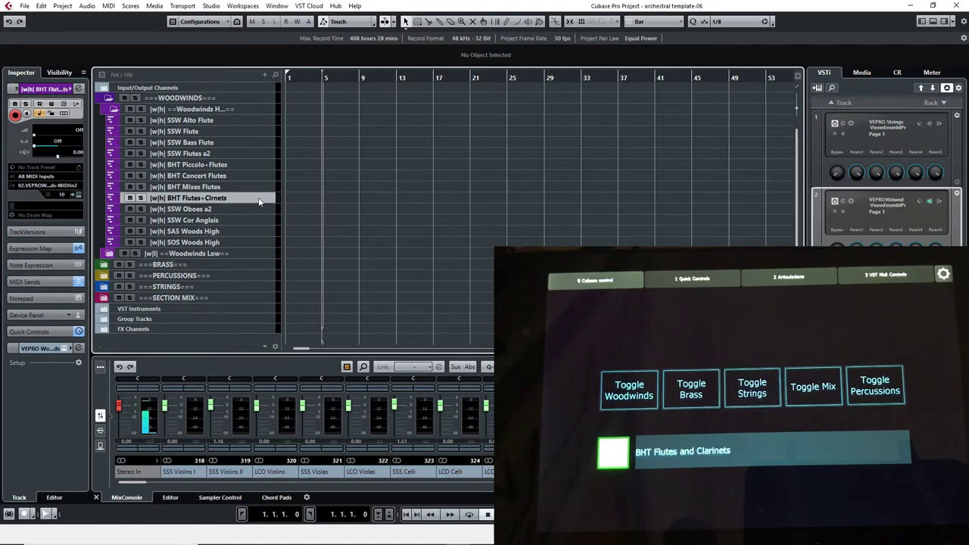
# Step: Select SSW Flute and bring the Vienna Ensemble Pro server window into view
pyautogui.click(242, 133)
pyautogui.click(835, 200)
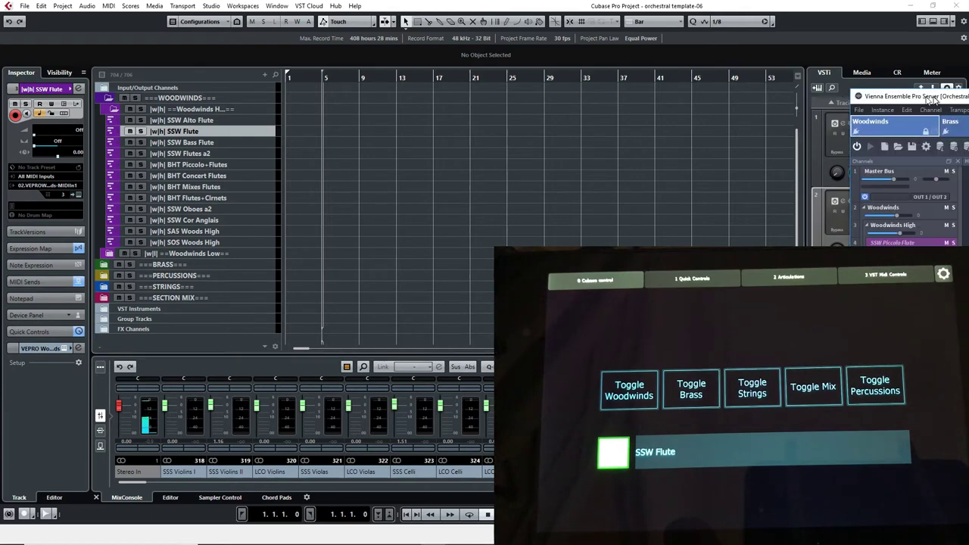
pyautogui.moveTo(894, 99); pyautogui.dragTo(410, 54)
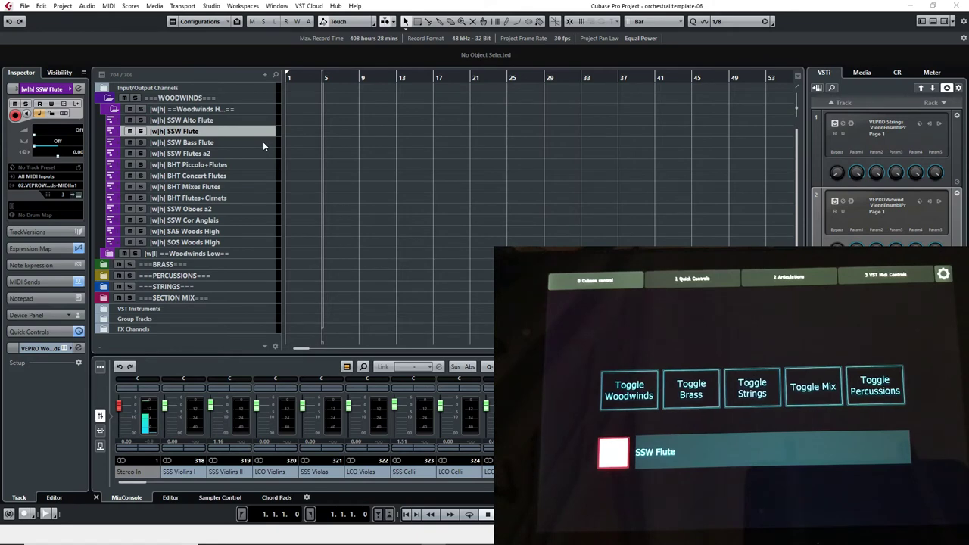
# Step: Select SSW Bass Flute, then collapse and re-expand the high woodwinds folder
pyautogui.click(263, 143)
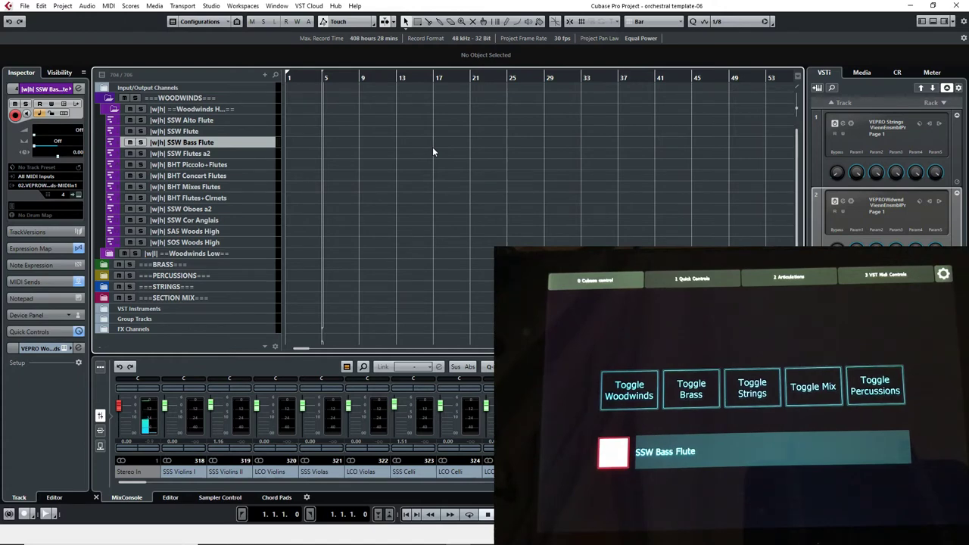
pyautogui.click(113, 109)
pyautogui.click(109, 110)
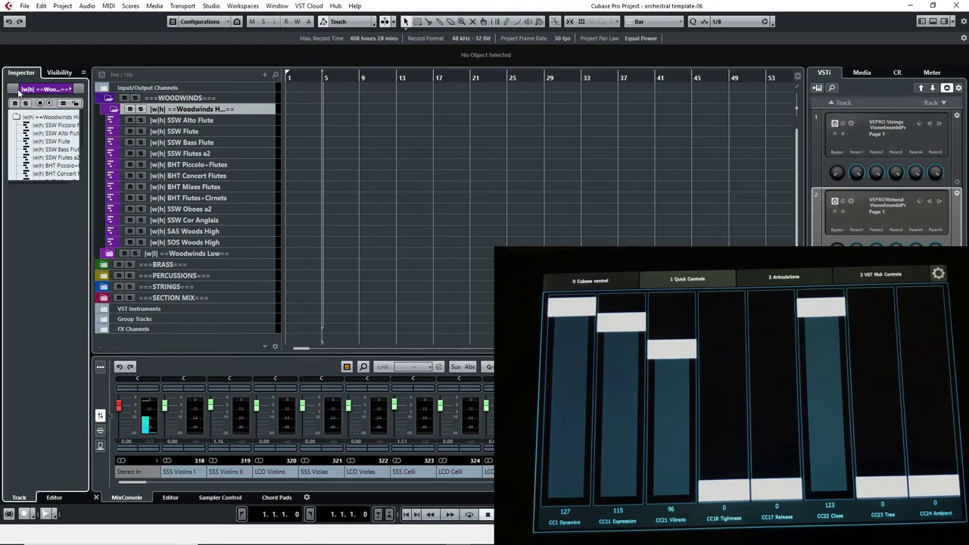
# Step: Select SSW Alto Flute and show its Quick Controls CC assignments in the Inspector
pyautogui.click(253, 120)
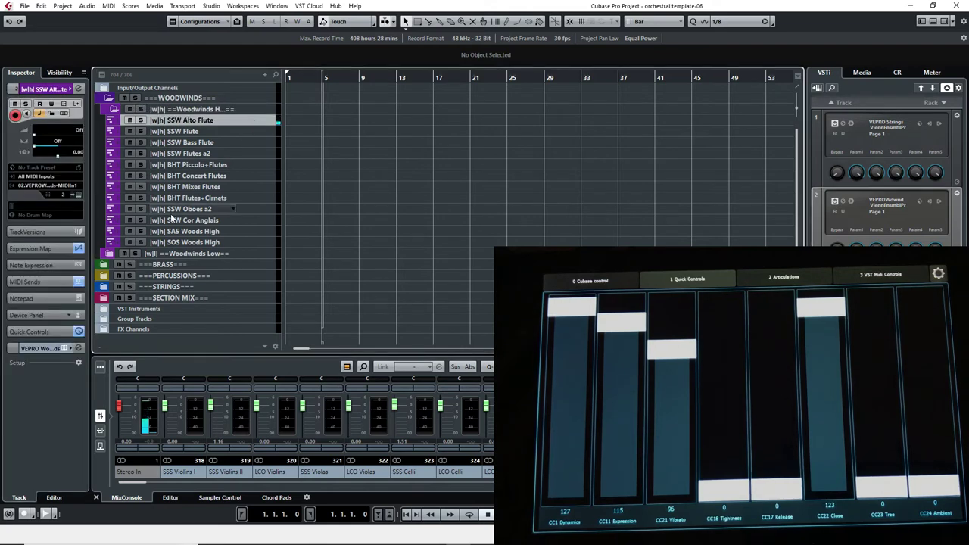
pyautogui.click(47, 332)
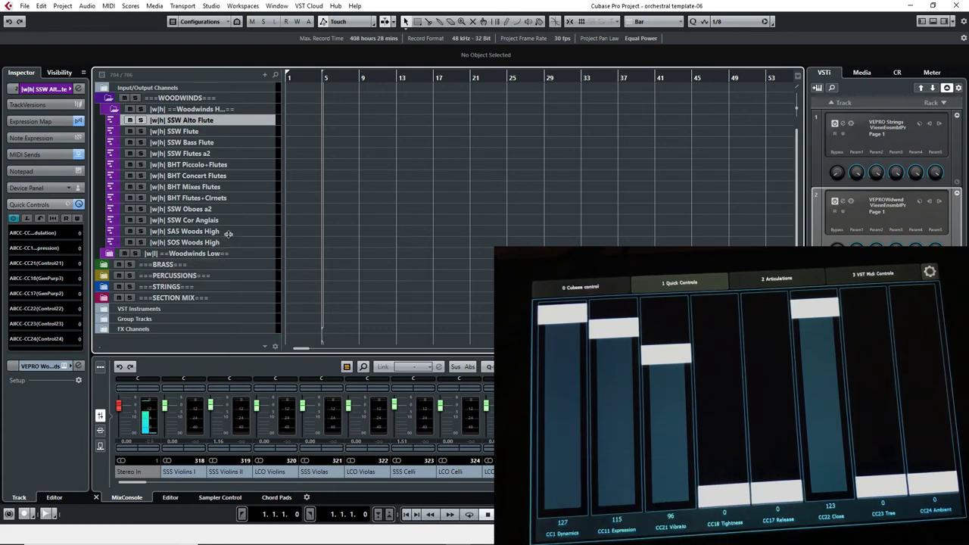
# Step: Select BHT Mixes Flutes, SAS Woods High and SSW Cor Anglais in turn, ending on SSW Oboes a2
pyautogui.click(249, 187)
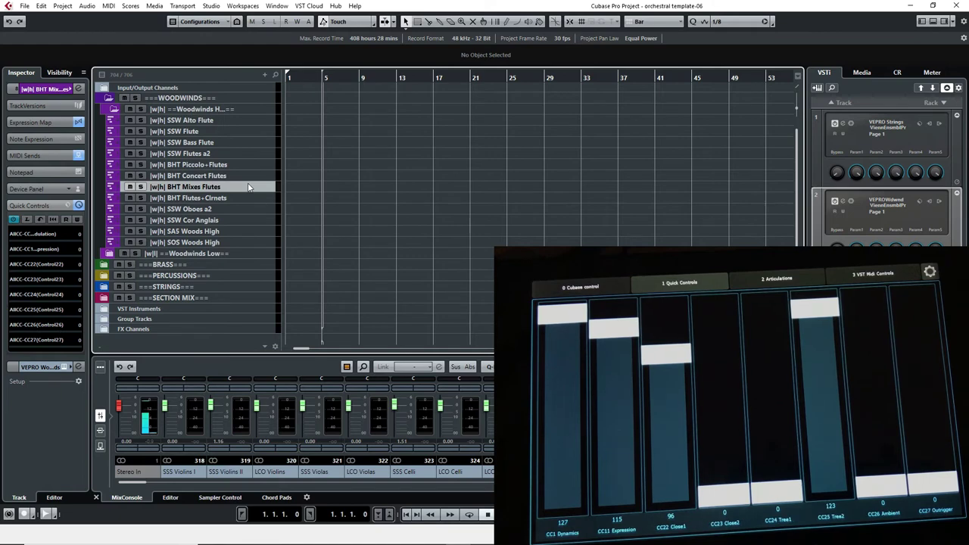
pyautogui.click(257, 232)
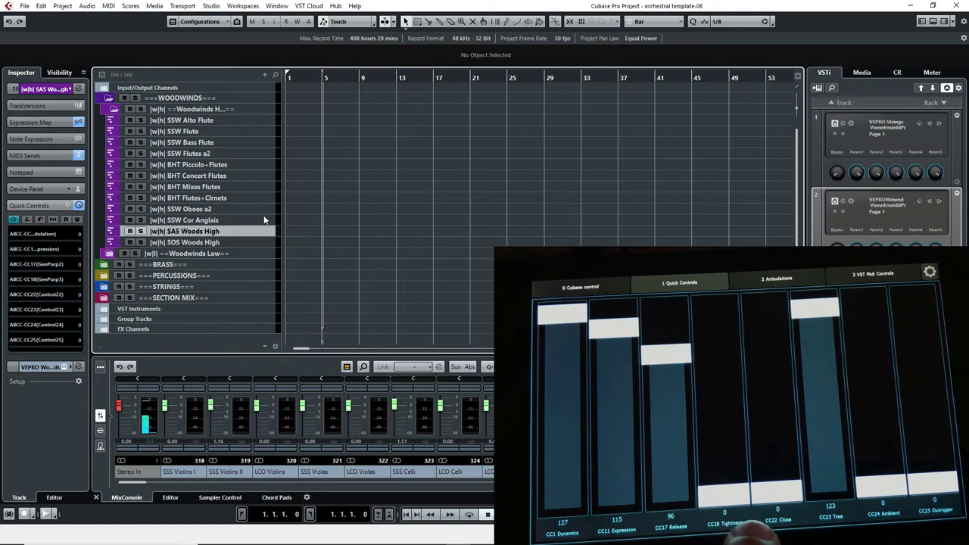
pyautogui.click(265, 220)
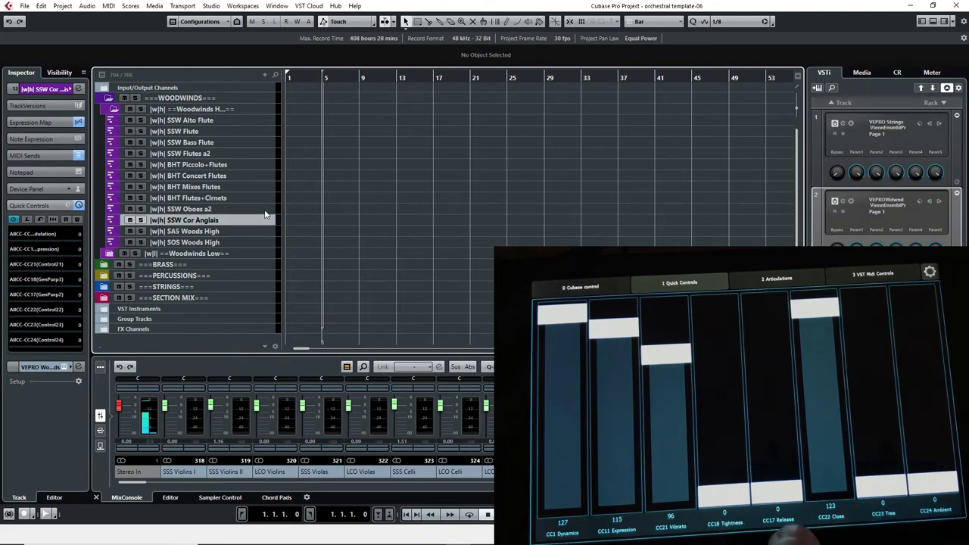
pyautogui.click(258, 209)
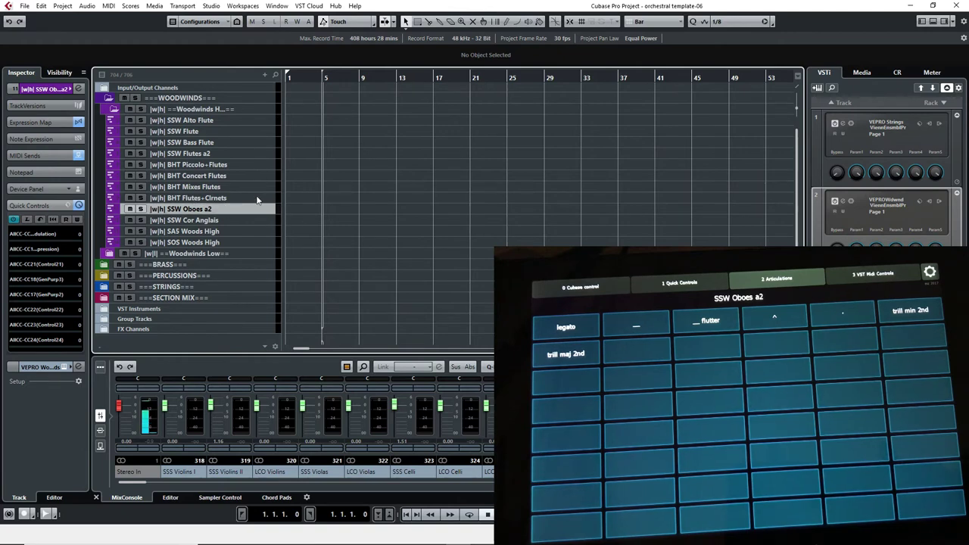
# Step: Open the Inspector's Expression Map, then step through Cor Anglais, SAS and SOS Woods High to STRINGS
pyautogui.click(43, 139)
pyautogui.click(34, 122)
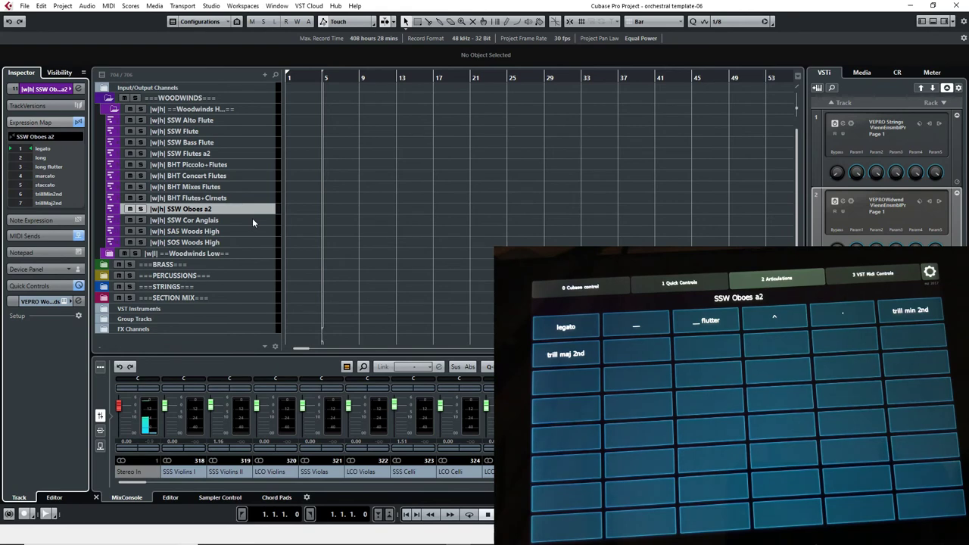
pyautogui.click(252, 220)
pyautogui.click(259, 231)
pyautogui.click(263, 242)
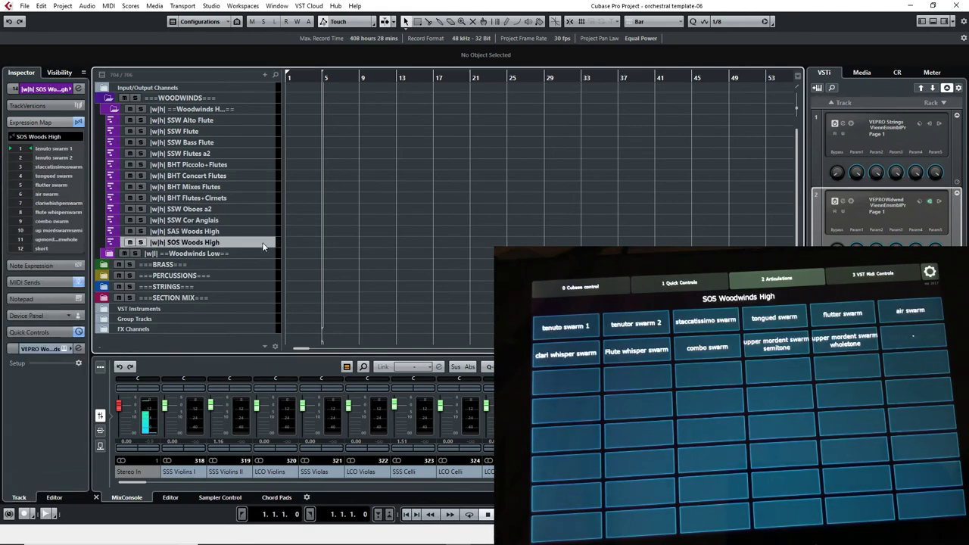
pyautogui.click(251, 288)
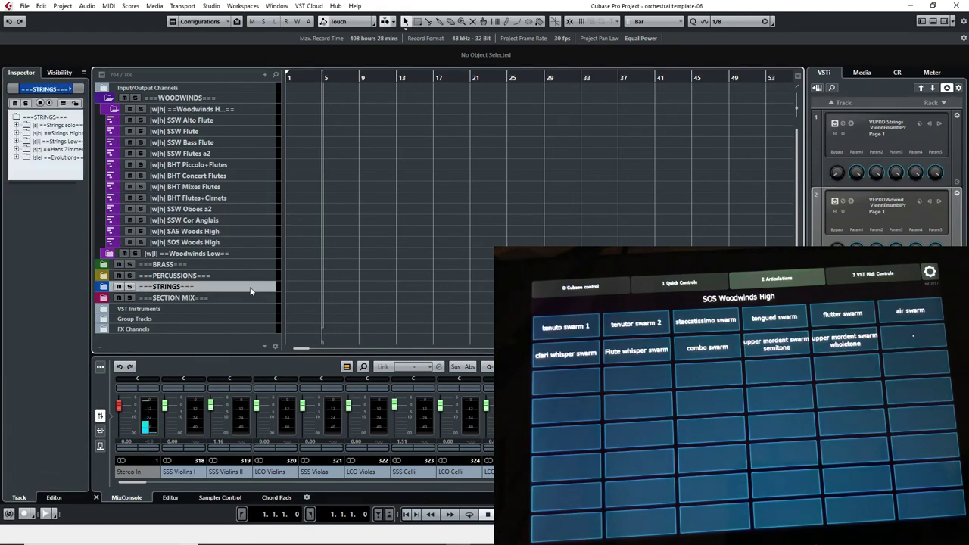
# Step: Expand the STRINGS and Strings High folders and select SCS Violins I (Vibrato 99, Speed 127, Tightness 89)
pyautogui.click(105, 288)
pyautogui.scroll(-2, 220, 244)
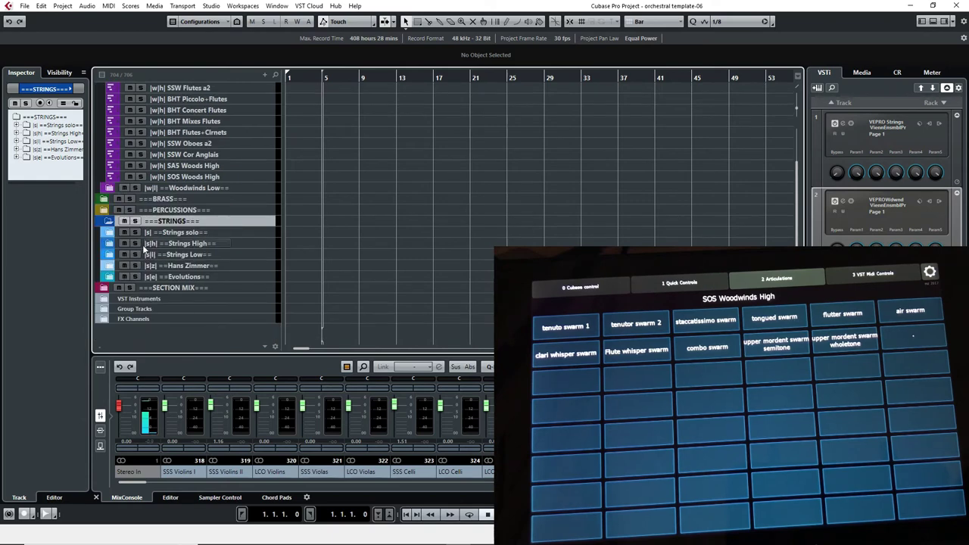
pyautogui.click(109, 243)
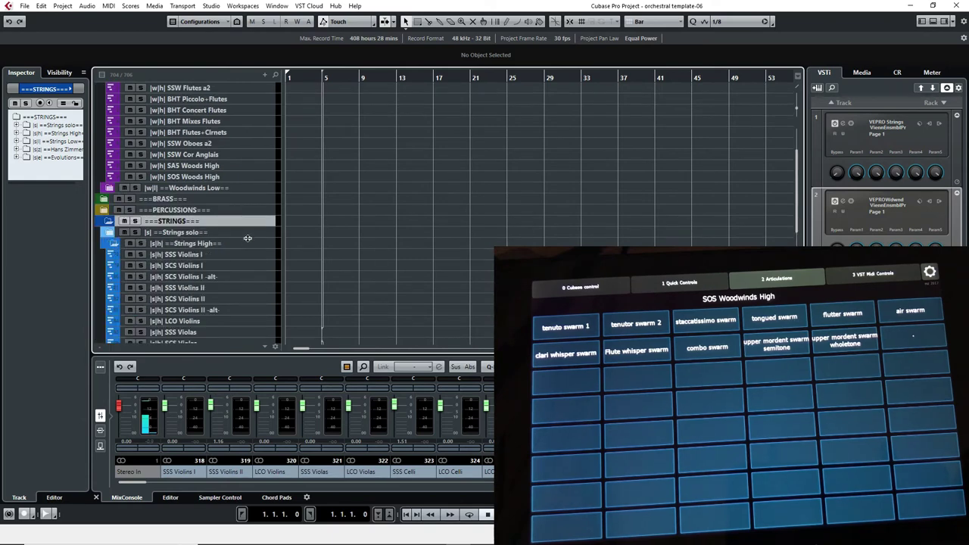
pyautogui.scroll(-2, 236, 248)
pyautogui.click(255, 214)
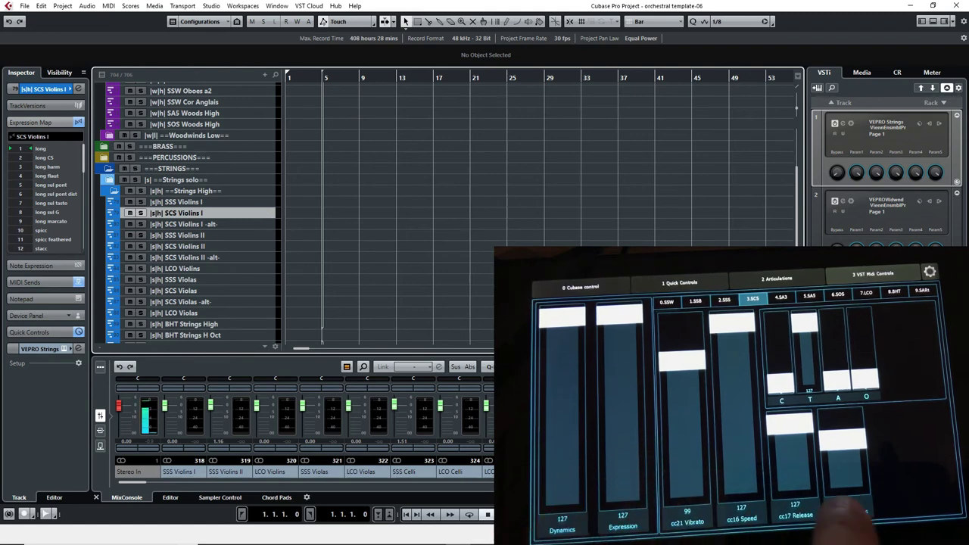
# Step: Select SSS Violins II, LCO Violins, SAS and SOS Strings High, then settle back on LCO Violins
pyautogui.click(260, 236)
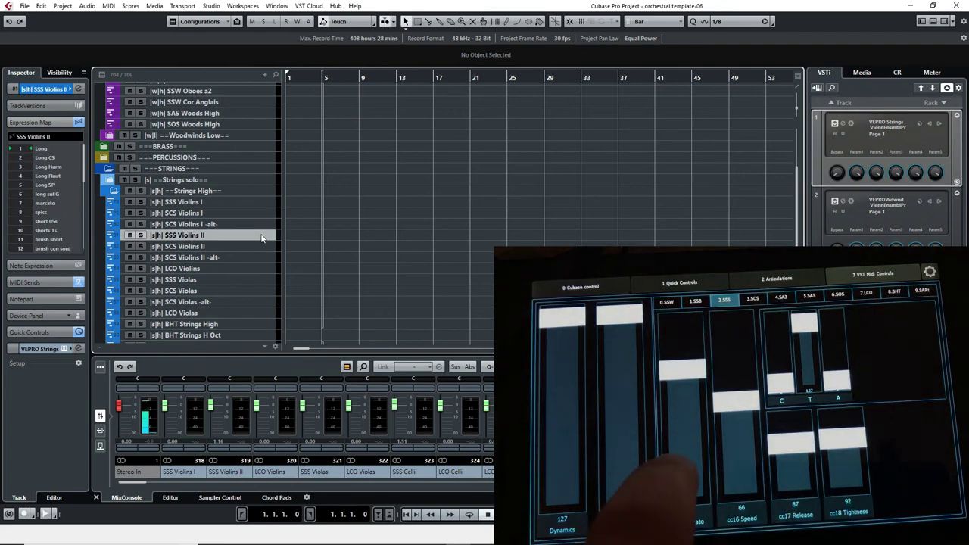
pyautogui.click(251, 268)
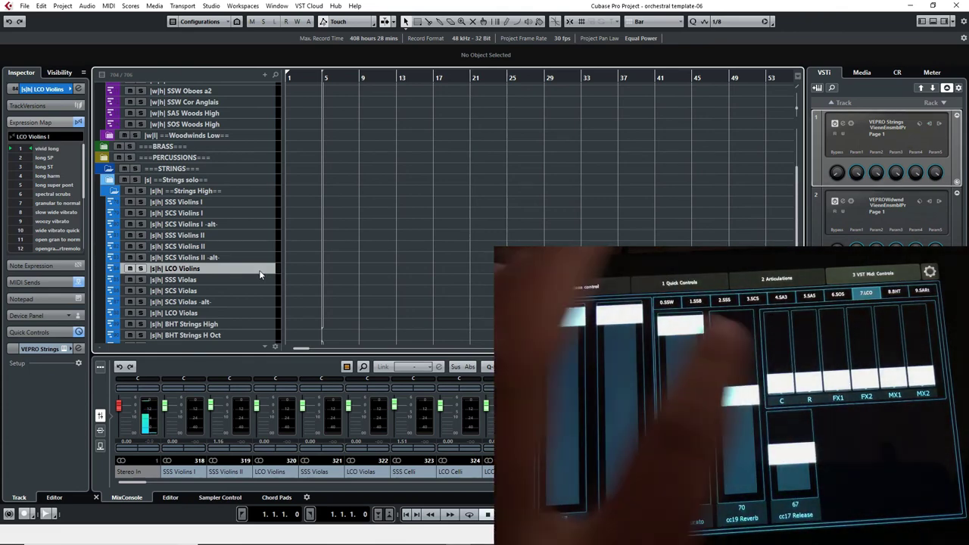
pyautogui.scroll(-5, 242, 269)
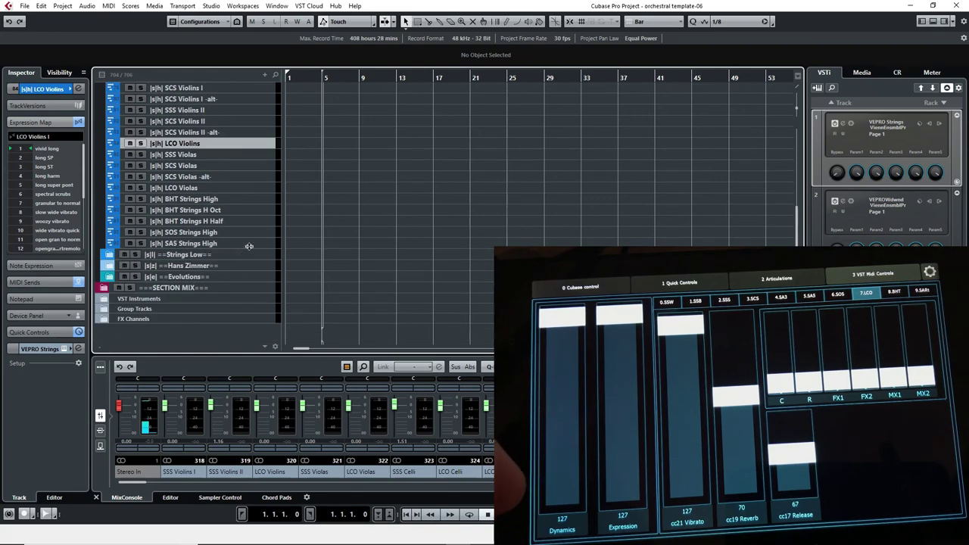
pyautogui.click(251, 244)
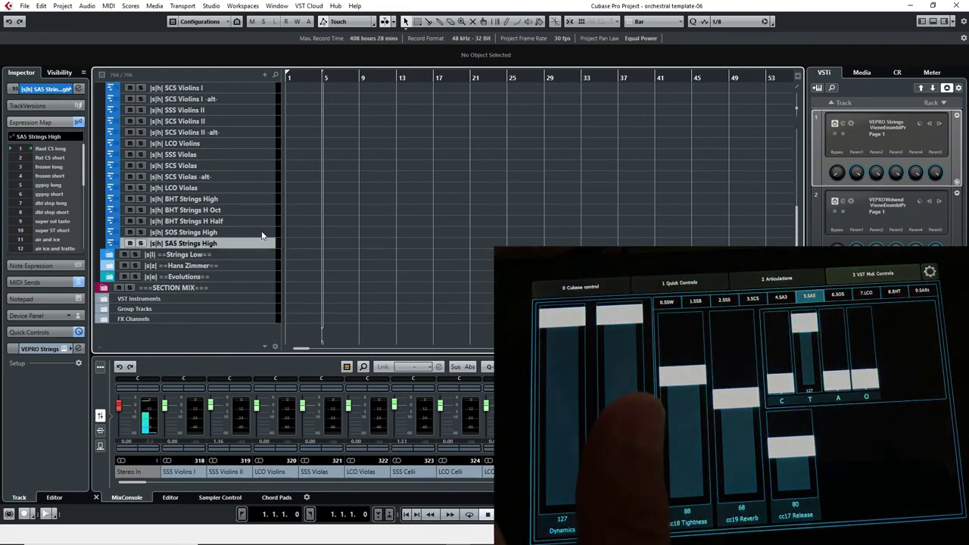
pyautogui.click(257, 234)
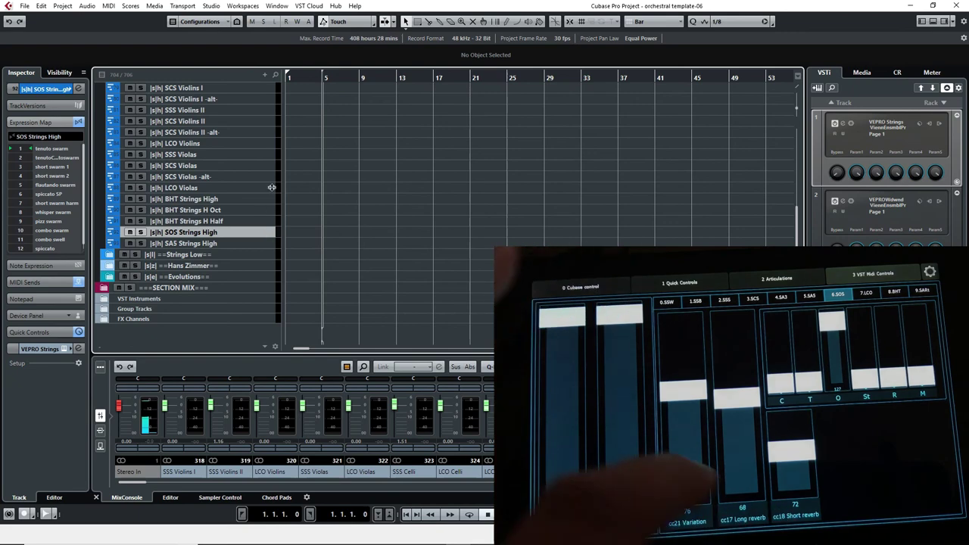
pyautogui.click(254, 145)
pyautogui.scroll(5, 221, 160)
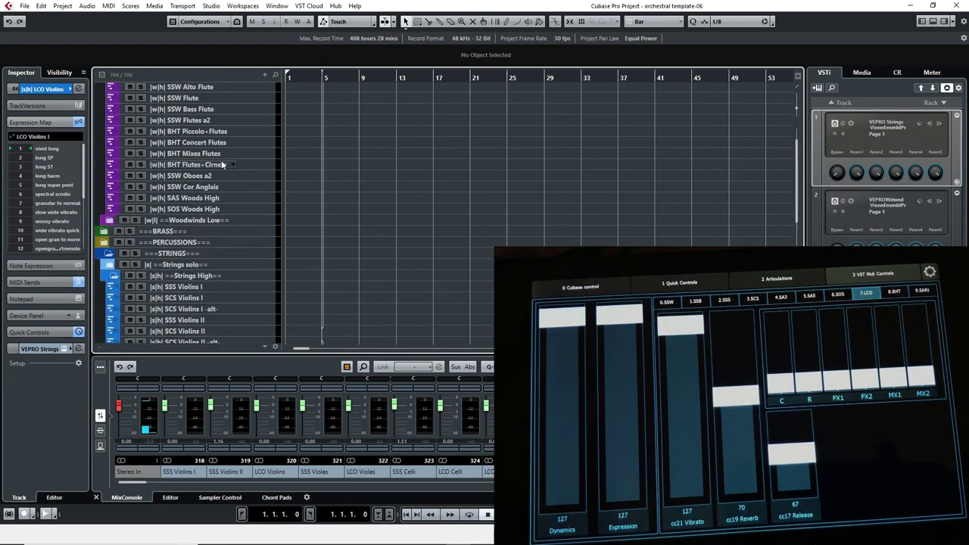